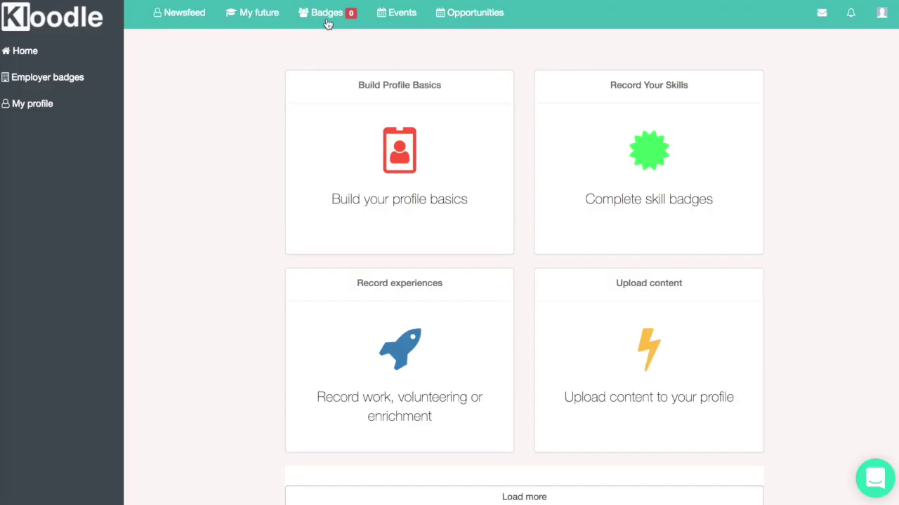
- Search the discoverable badges for 'Year 10' and open the Year 10 Ambassador Badge
left_click(328, 23)
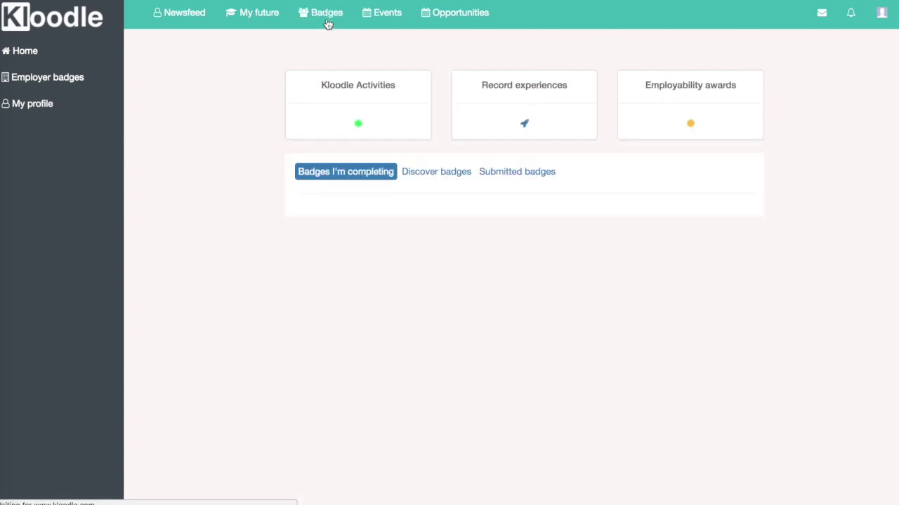
left_click(425, 172)
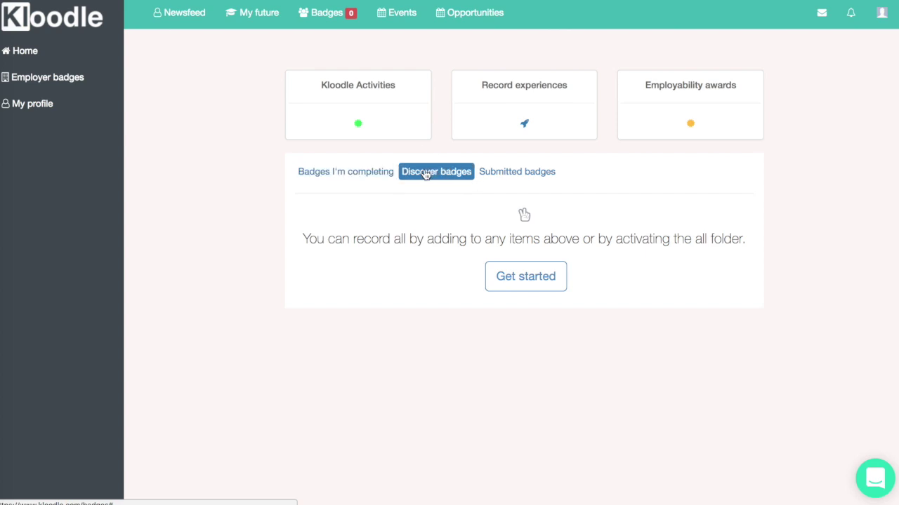
left_click(419, 221)
type("Year 10")
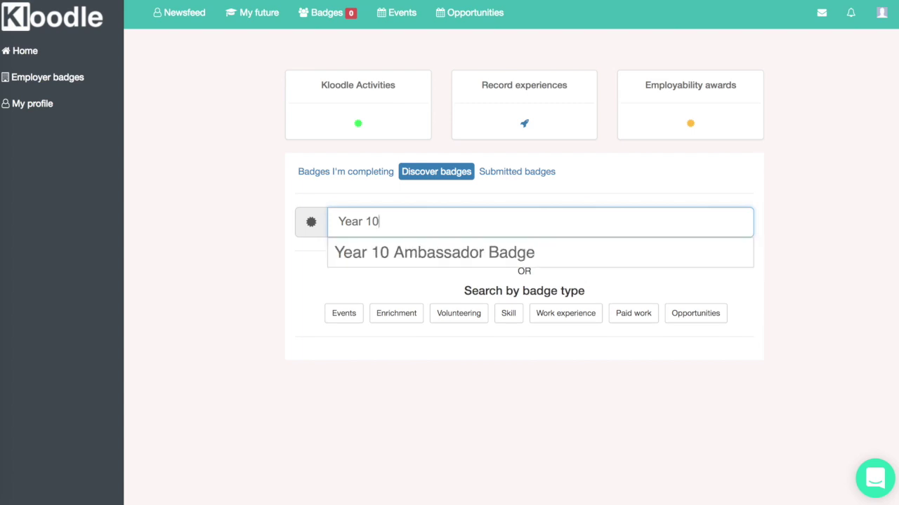
left_click(425, 261)
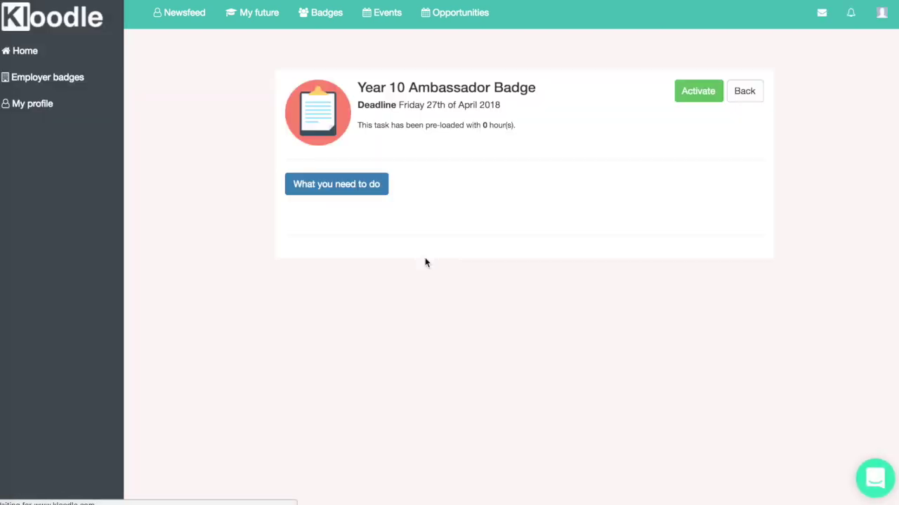
- Activate the Year 10 Ambassador Badge and open the Woodhey Ambassador application information from its instructions
left_click(692, 91)
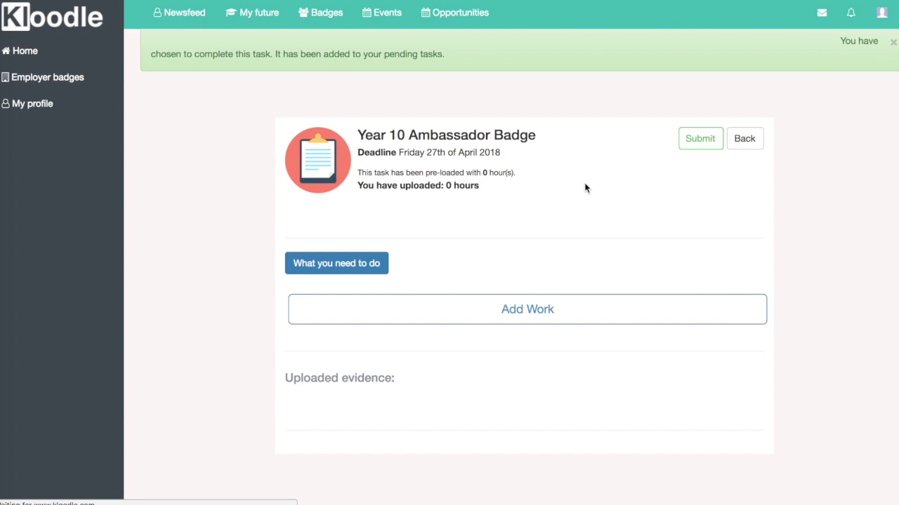
left_click(351, 263)
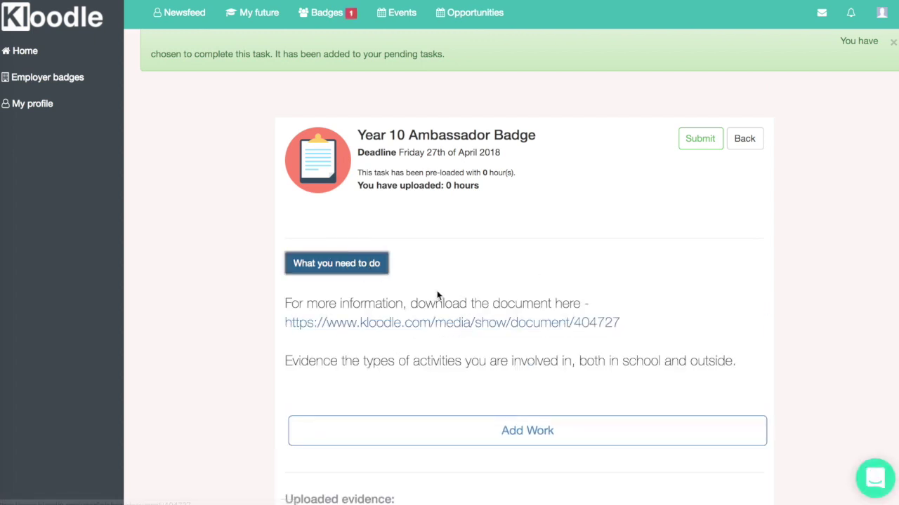
left_click(504, 325)
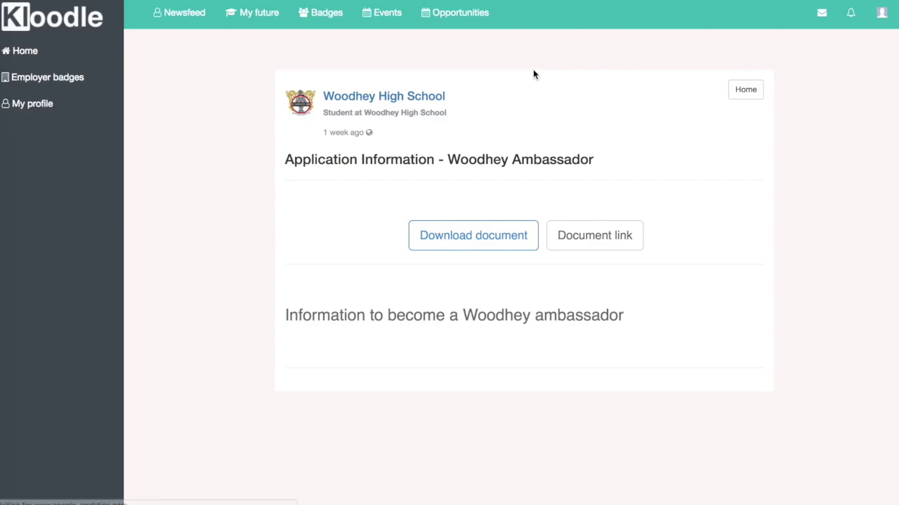
- Open the Woodhey Ambassadors 2018 application PDF and read through both pages
left_click(482, 243)
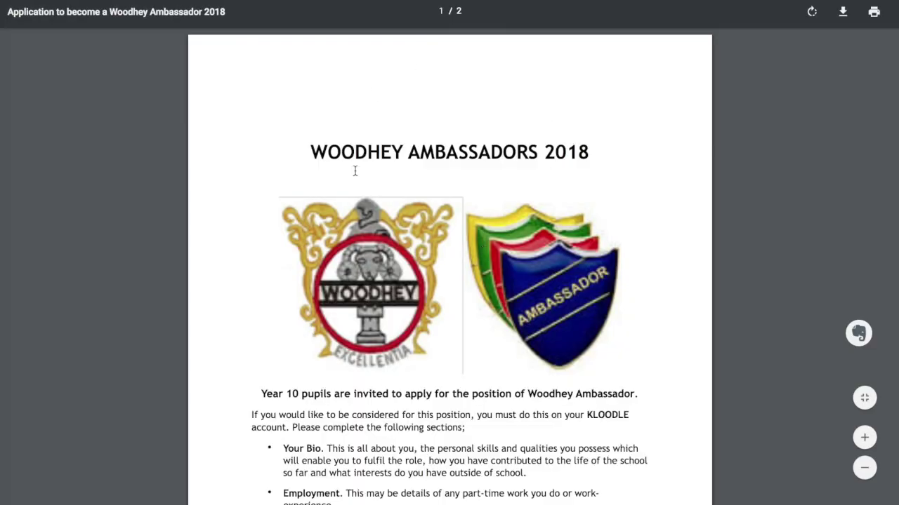
scroll(538, 259, "down", 5)
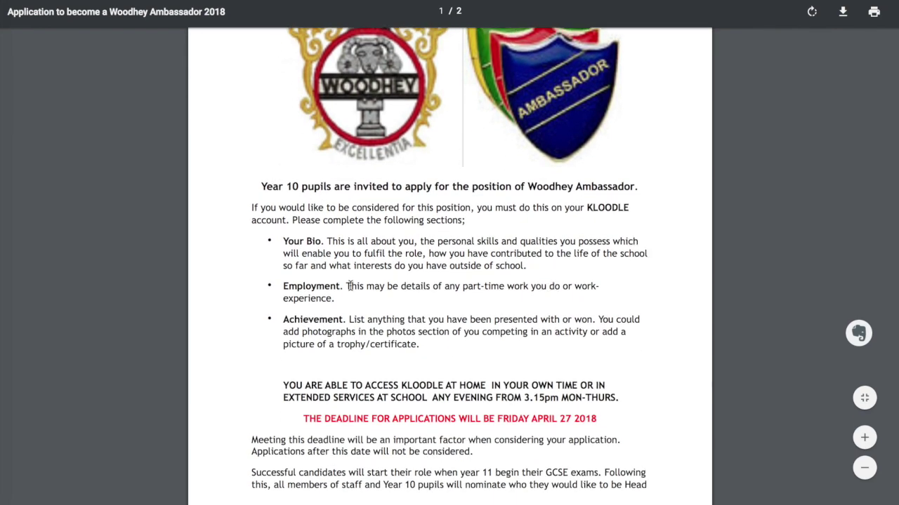
scroll(342, 310, "down", 5)
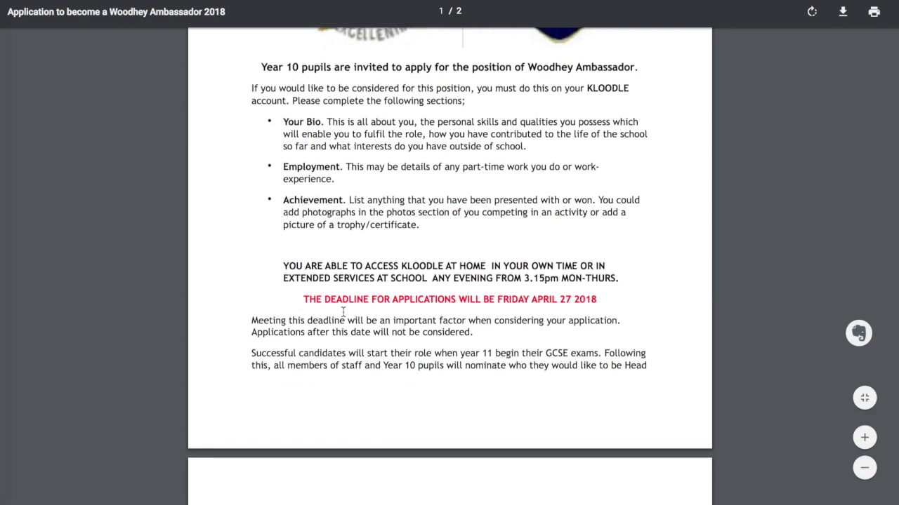
scroll(342, 312, "down", 4)
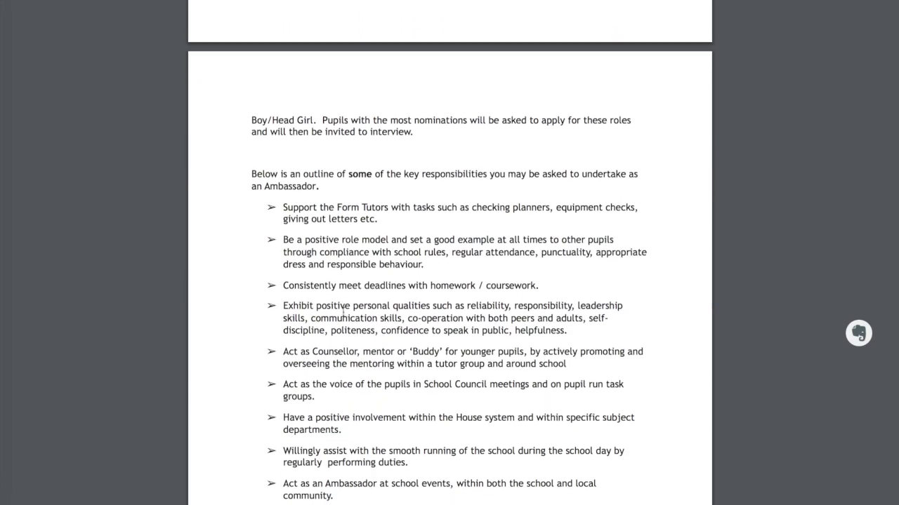
scroll(343, 312, "down", 3)
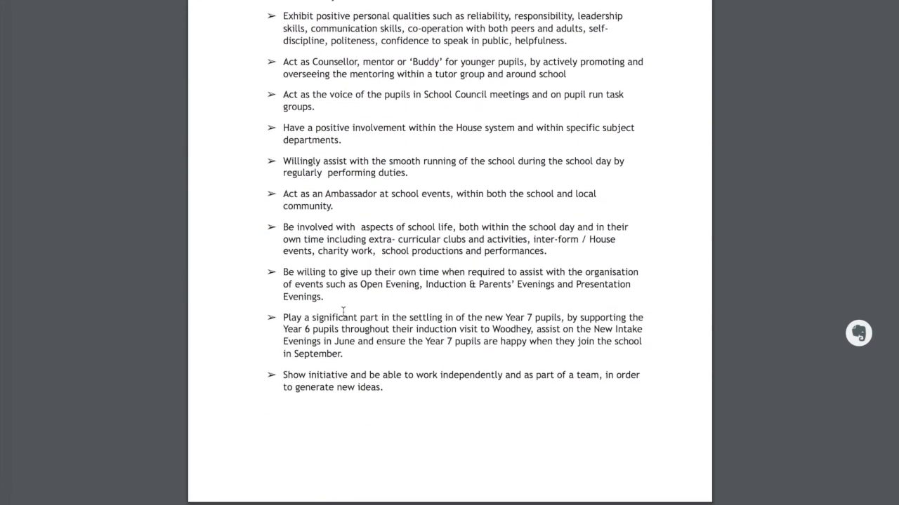
scroll(342, 312, "up", 9)
scroll(344, 312, "up", 5)
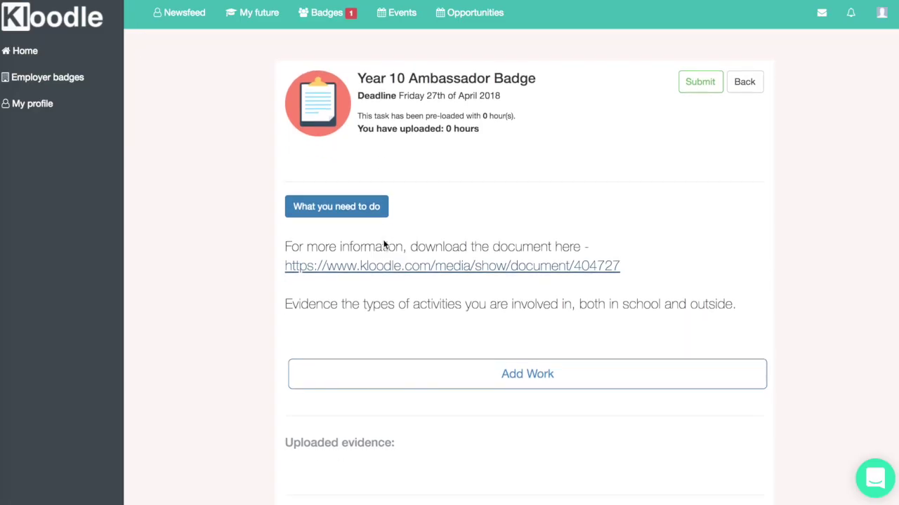
- Check the Blog, Photo, Video and Doc evidence options, then go to My profile
left_click(464, 358)
scroll(464, 354, "down", 3)
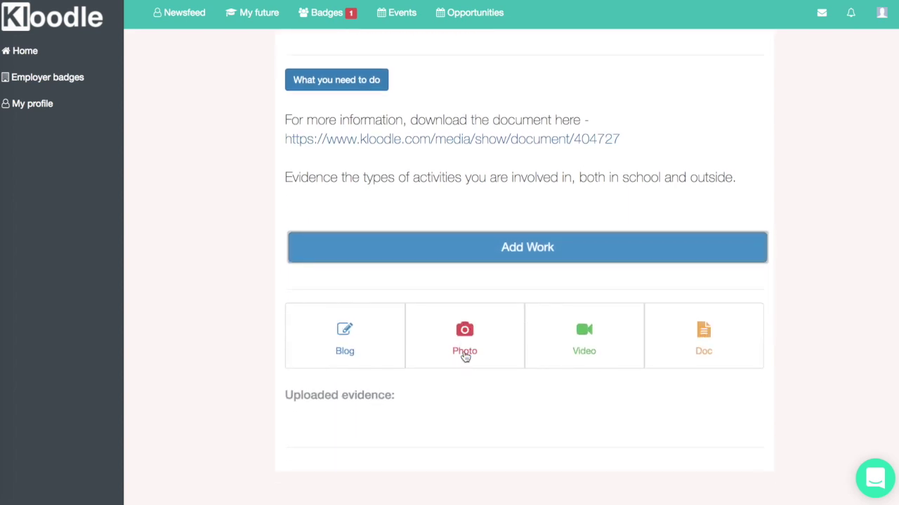
left_click(43, 111)
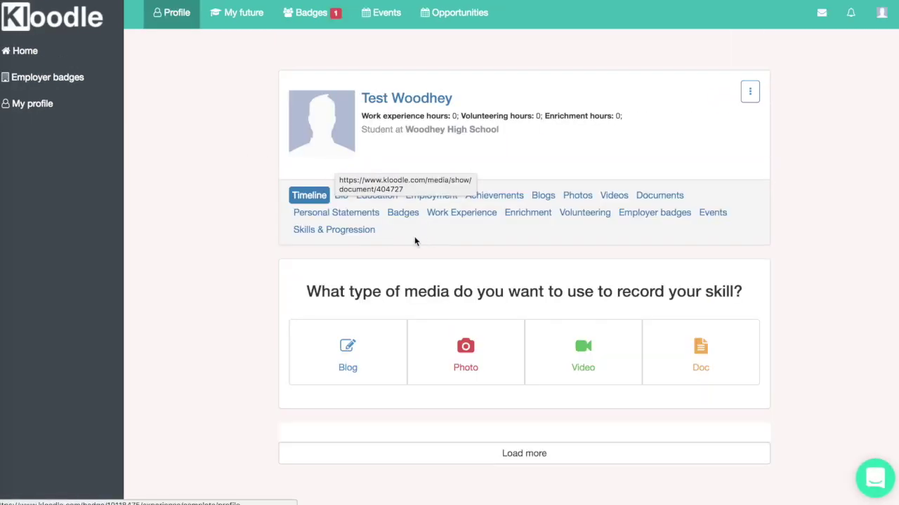
- Post the bio 'This is my bio!' in the profile's Bio section
left_click(339, 198)
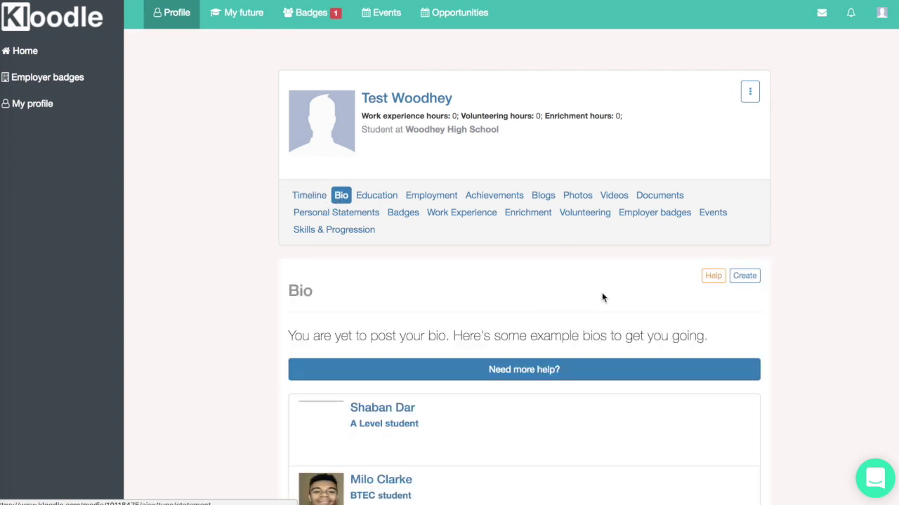
left_click(757, 280)
left_click(436, 355)
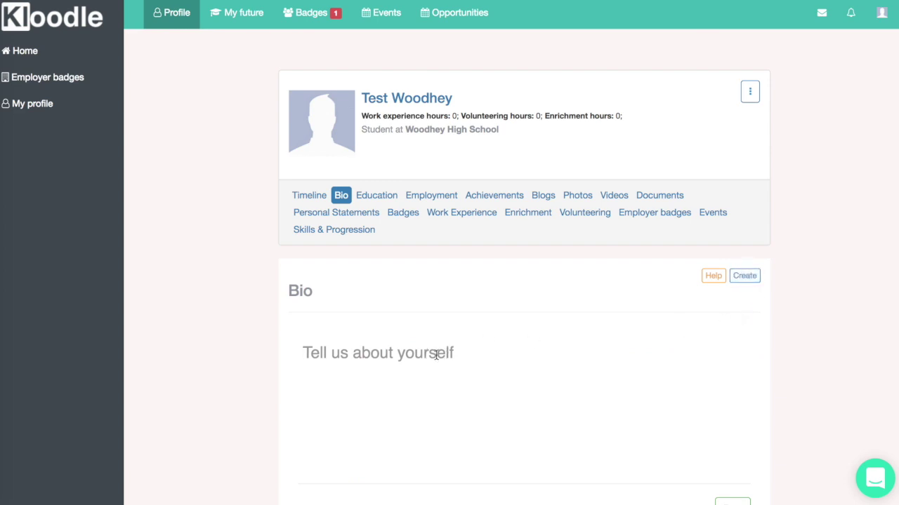
type("This is my bio")
scroll(487, 365, "down", 3)
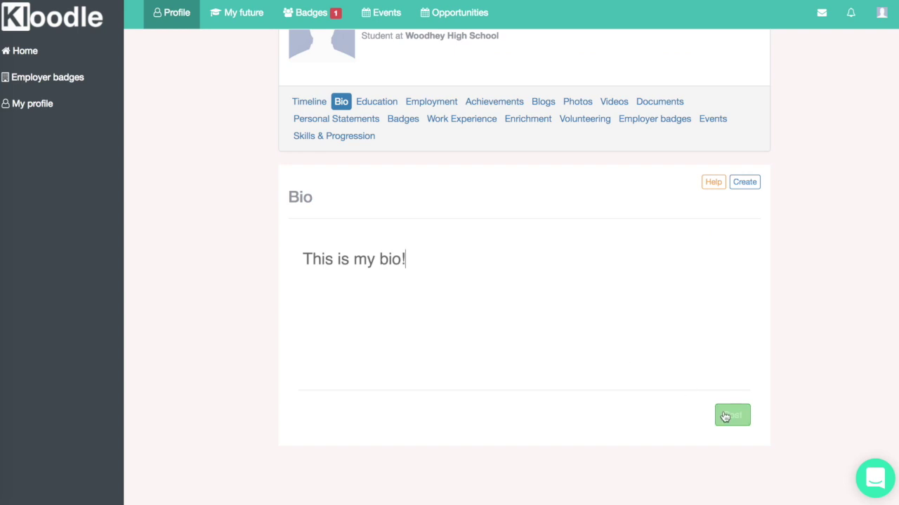
left_click(732, 415)
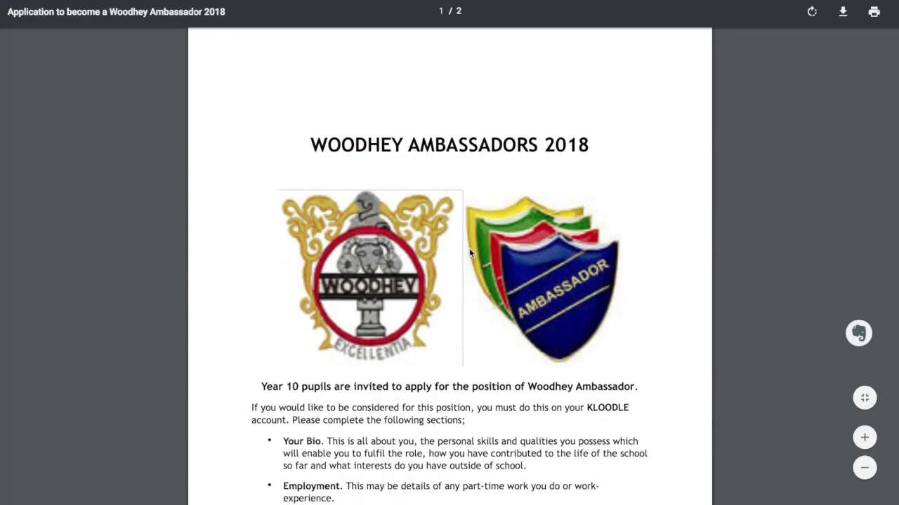
scroll(468, 248, "down", 3)
scroll(469, 248, "down", 1)
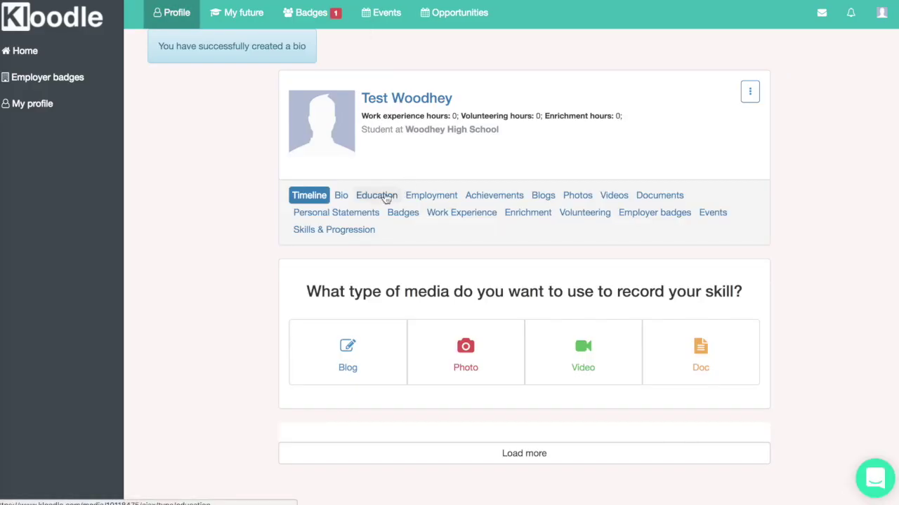
- Start a new employment entry at Chocolate Cafe with the job title 'Part time'
left_click(431, 195)
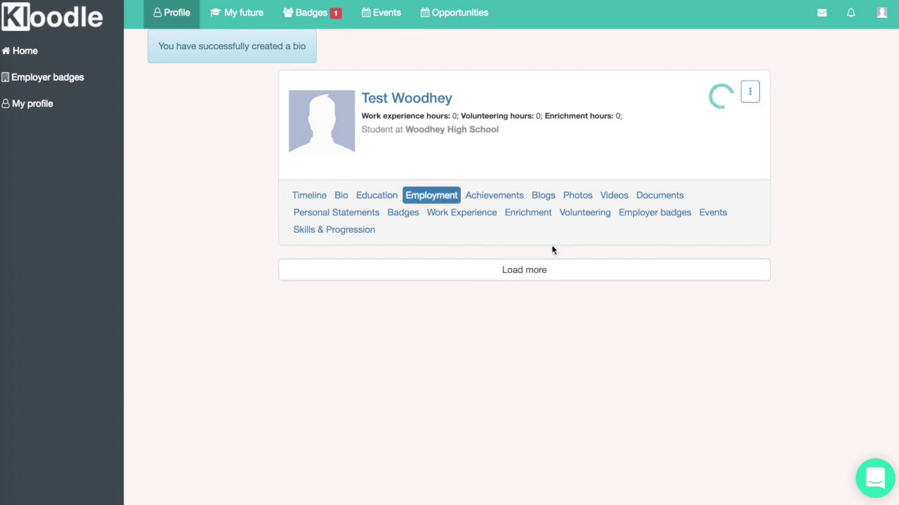
scroll(554, 316, "down", 1)
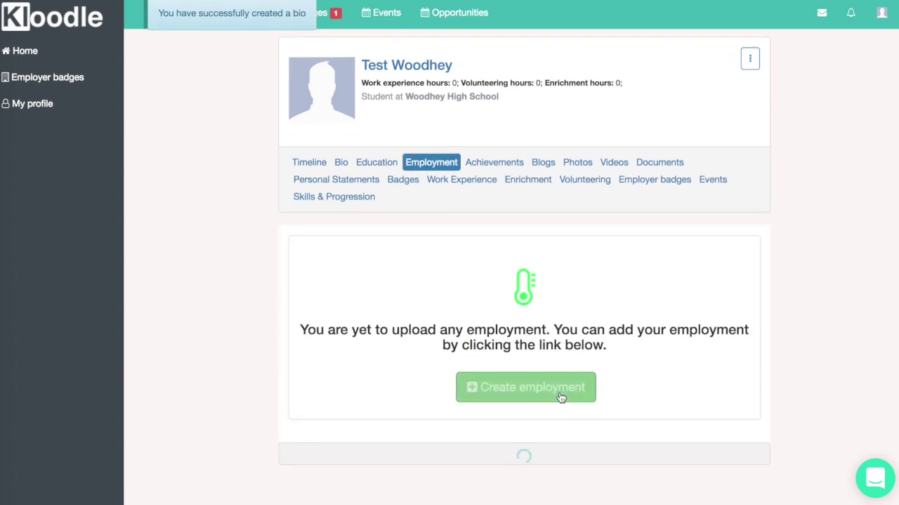
left_click(560, 397)
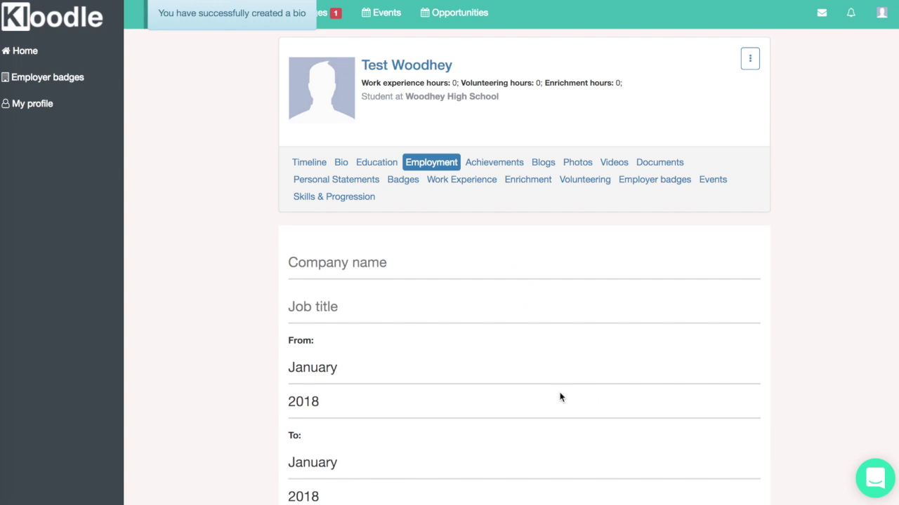
left_click(384, 270)
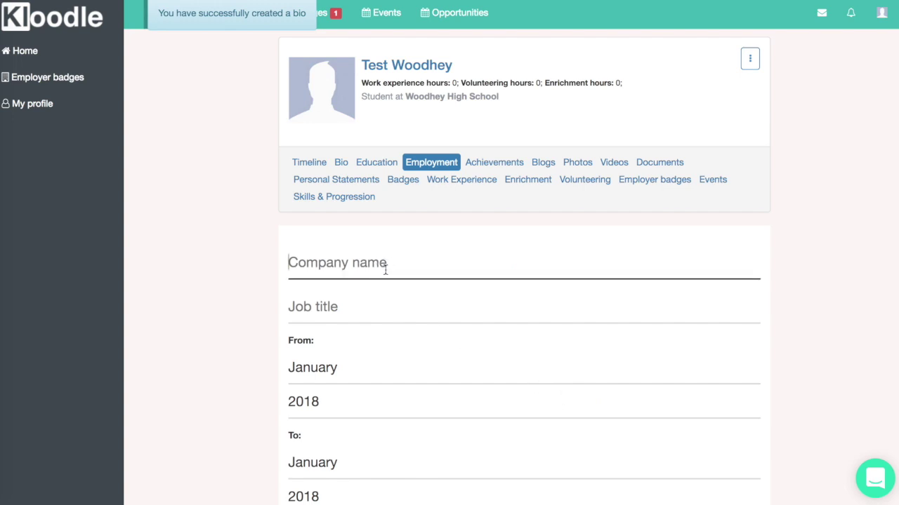
type("Choco")
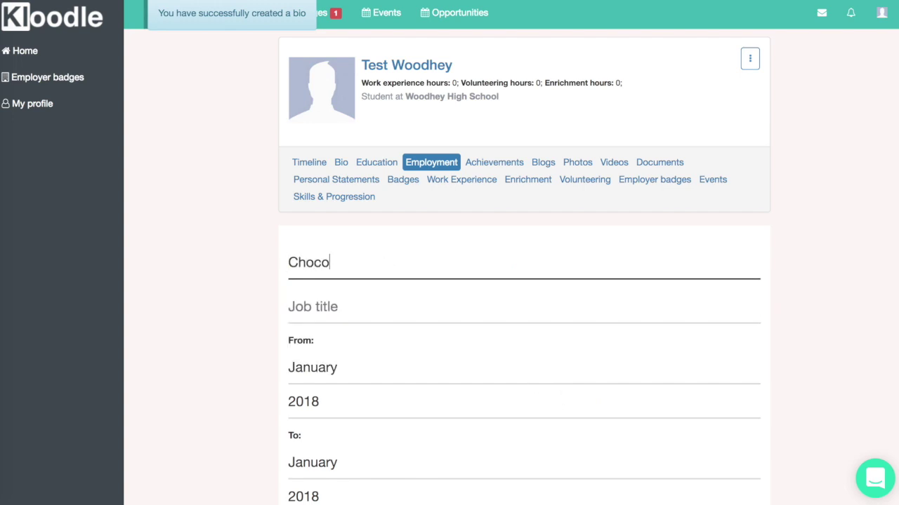
type("late Cafe")
key("Tab")
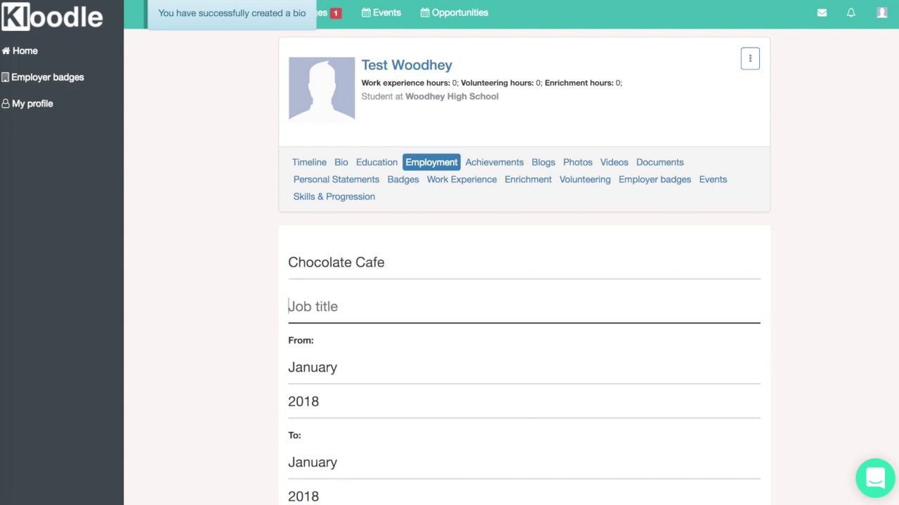
type("Part t")
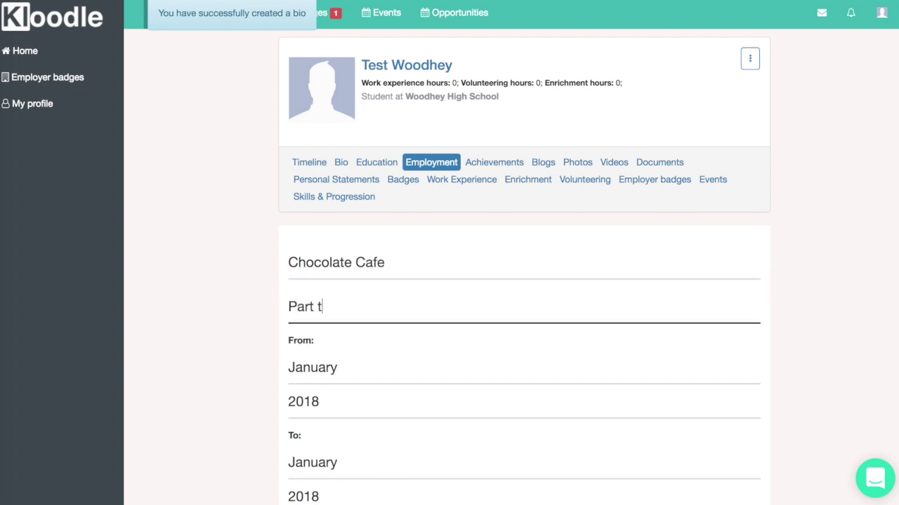
type("ime waiter")
- Set the start month to February, add the description 'I help feed people chocolate!' and save
left_click(378, 359)
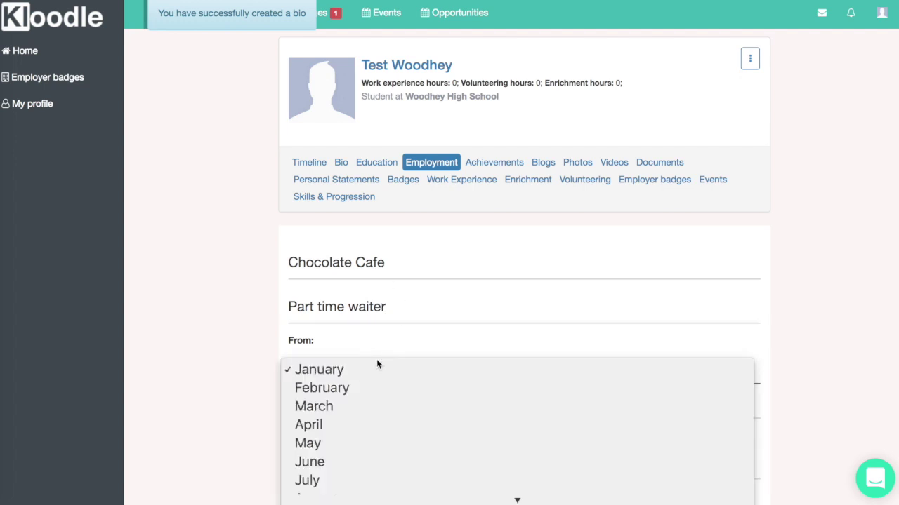
left_click(347, 394)
scroll(348, 395, "down", 1)
scroll(347, 394, "down", 4)
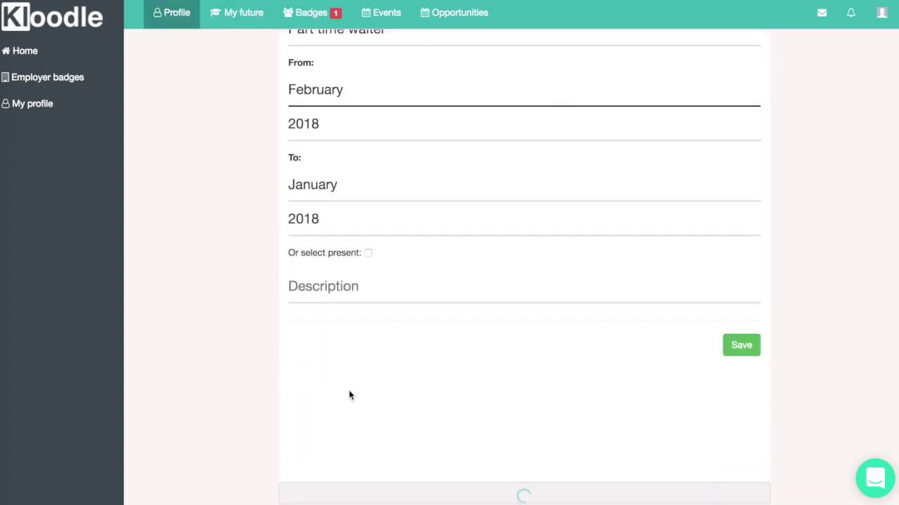
left_click(415, 267)
type("I help feed people chocolate!")
left_click(739, 324)
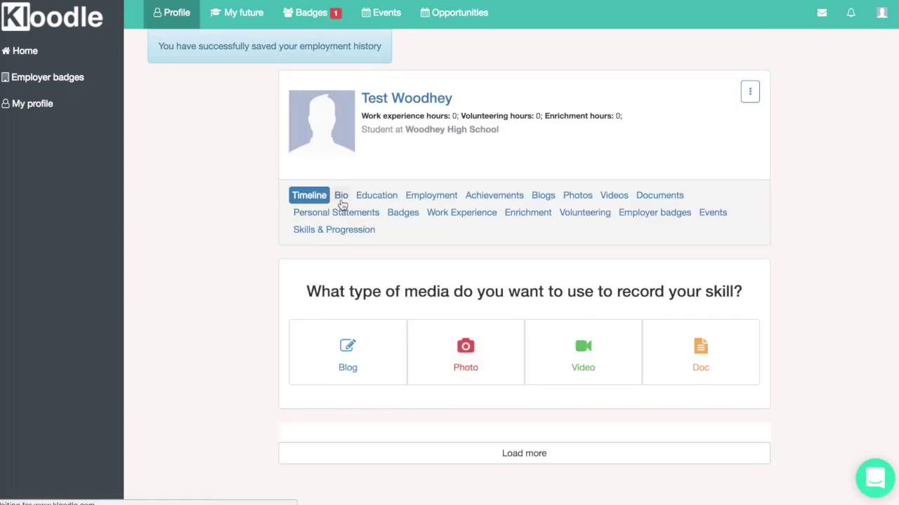
- Review the Bio and Employment sections, then open Achievements to add a new one
left_click(341, 196)
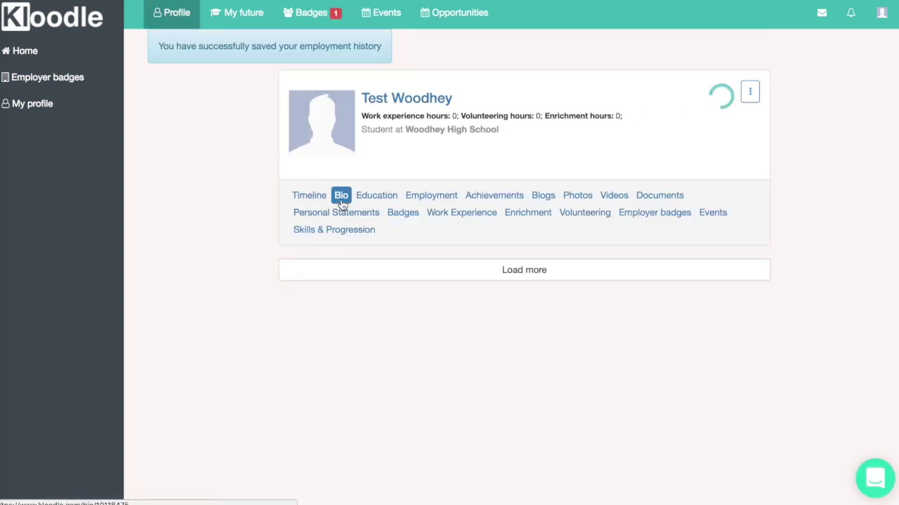
left_click(437, 199)
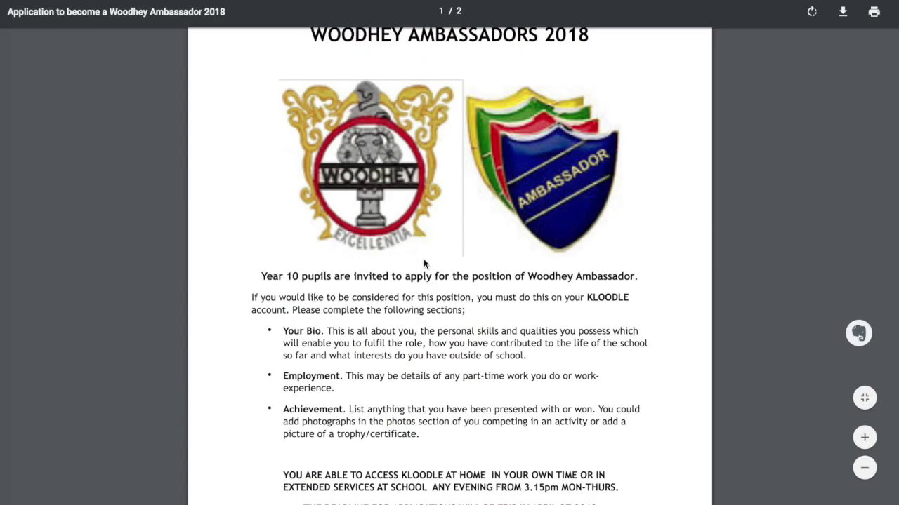
scroll(420, 277, "down", 1)
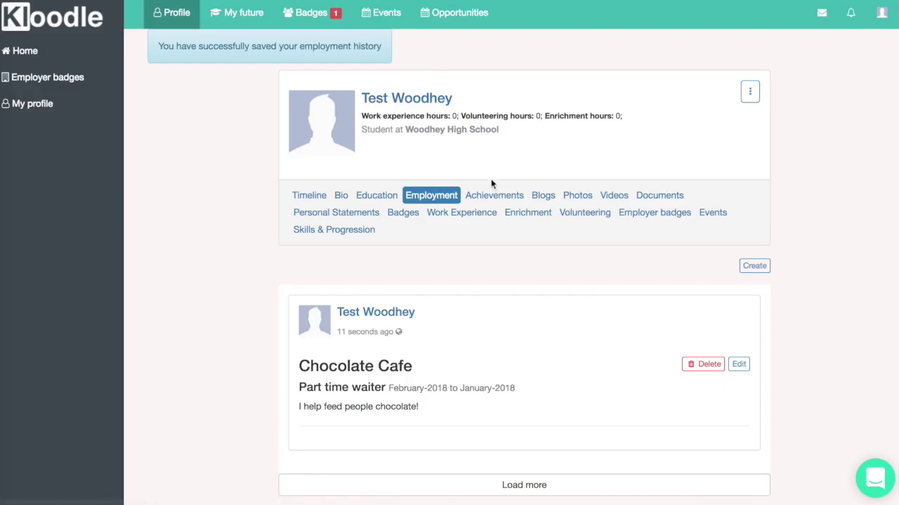
left_click(495, 195)
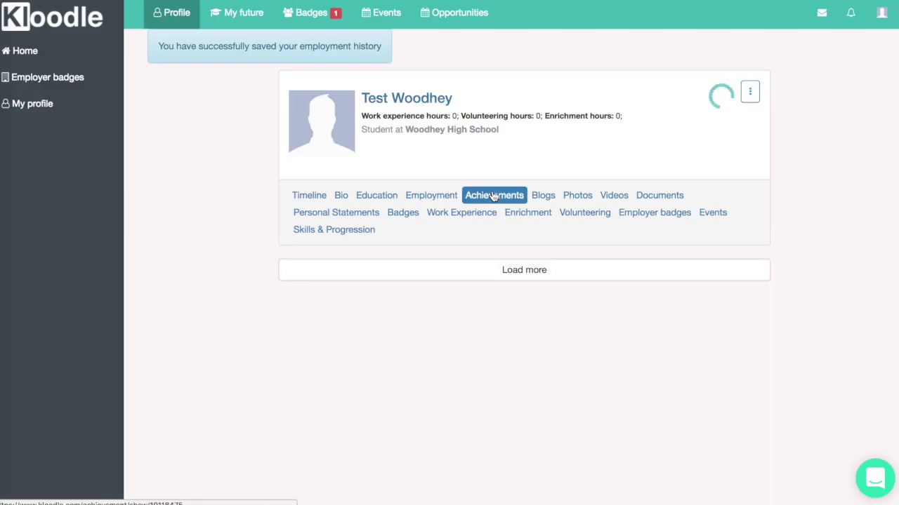
left_click(538, 421)
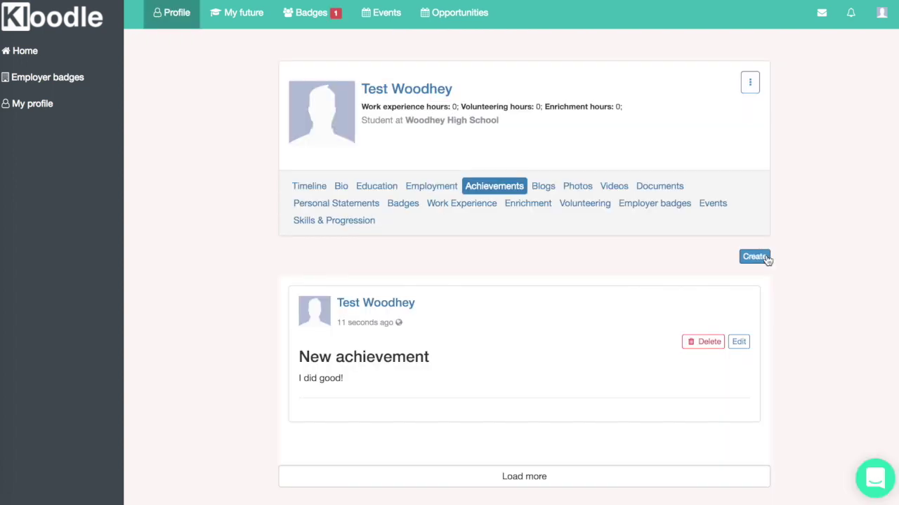
- Add the achievement 'This is a new achievement!' with the description 'I did good'
left_click(767, 257)
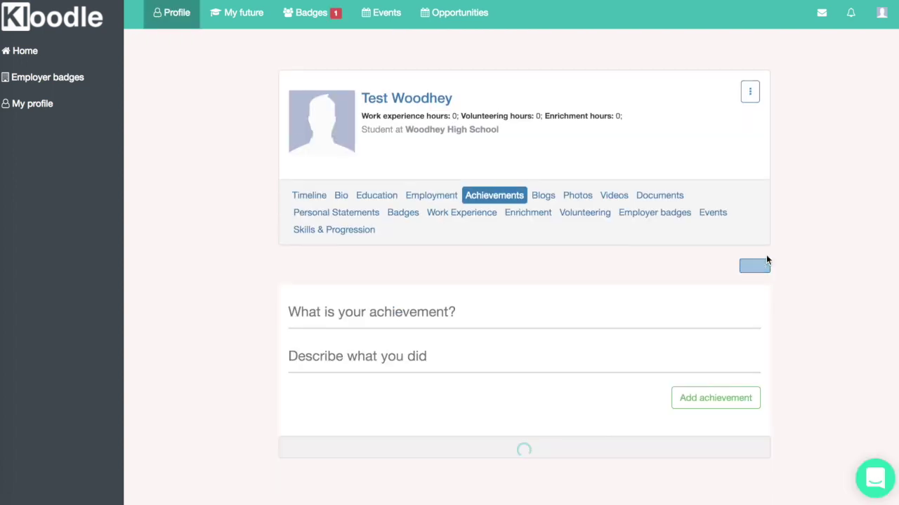
left_click(568, 316)
type("This is")
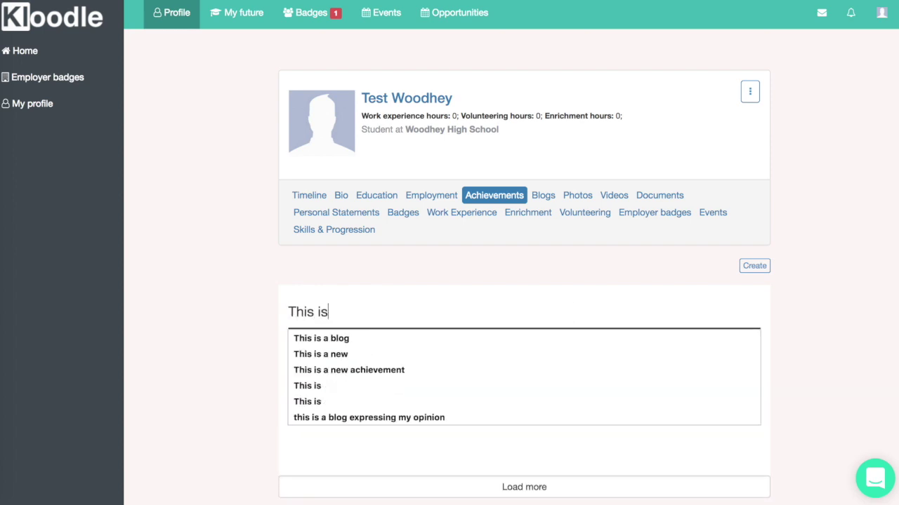
type(" a new achievement!")
key("Tab")
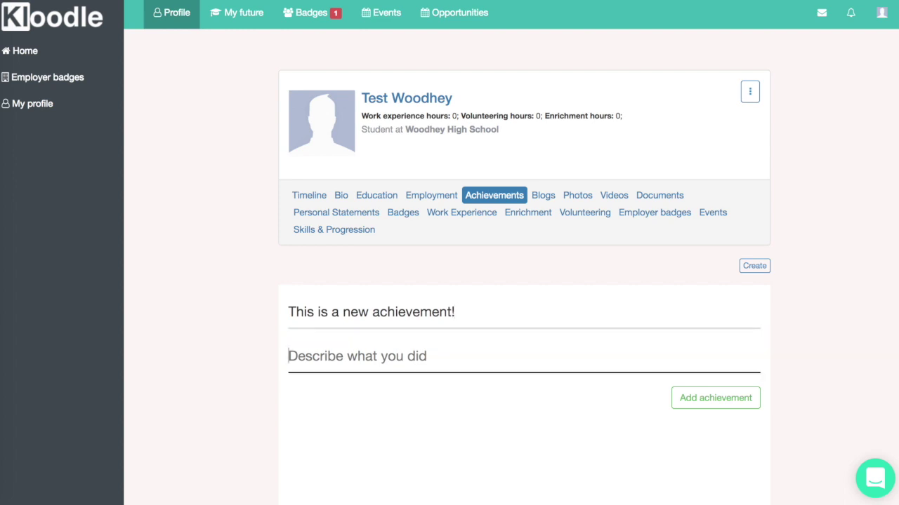
type("I did good!")
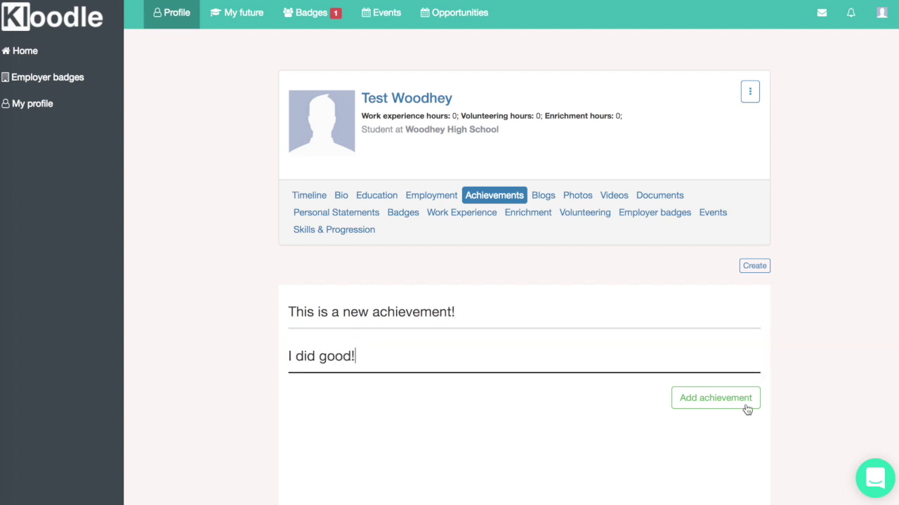
left_click(747, 409)
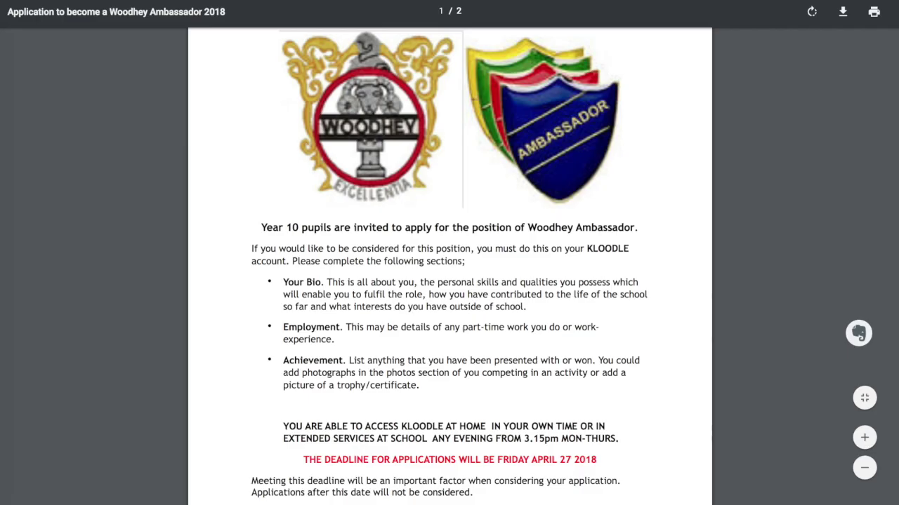
- Scroll the application PDF down to the Ambassador responsibilities on page 2
scroll(421, 235, "down", 3)
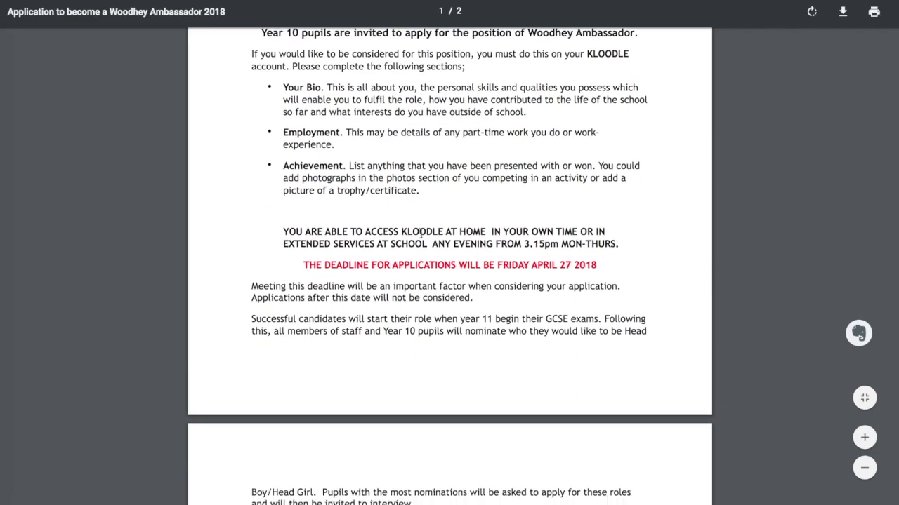
scroll(422, 233, "down", 4)
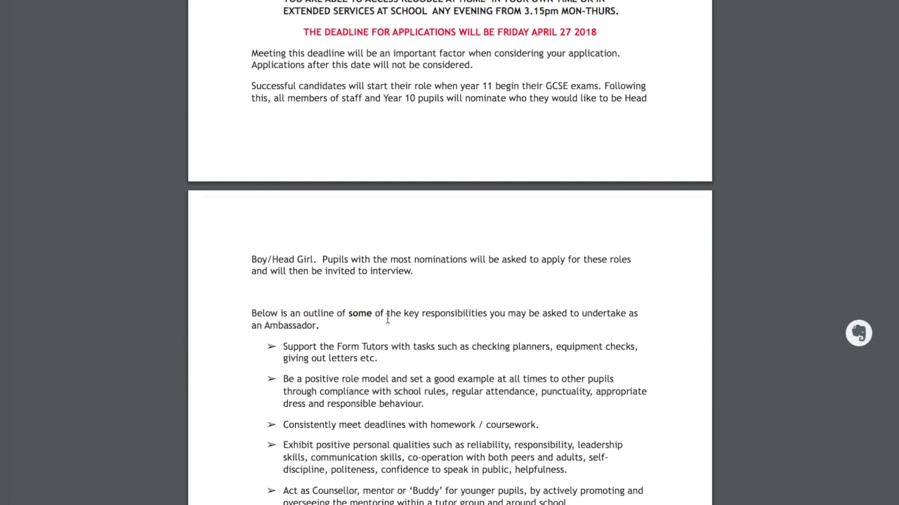
scroll(387, 320, "down", 1)
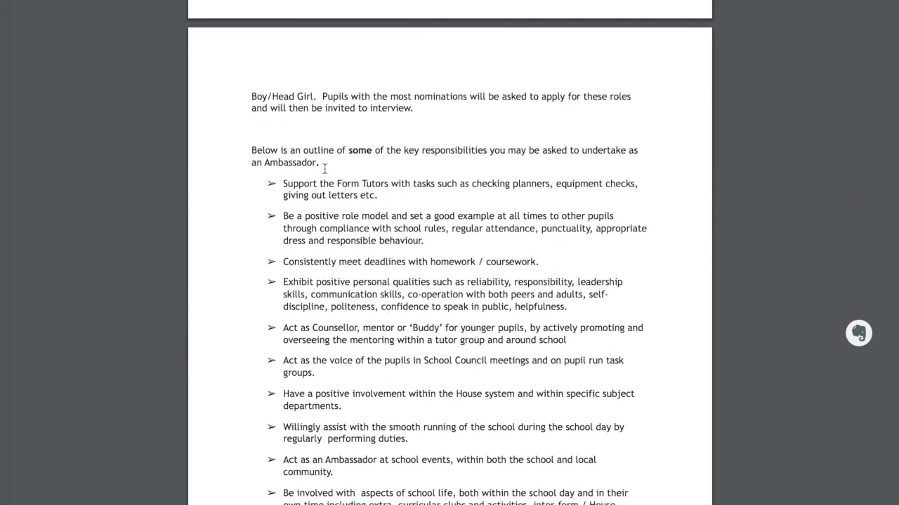
scroll(323, 168, "down", 4)
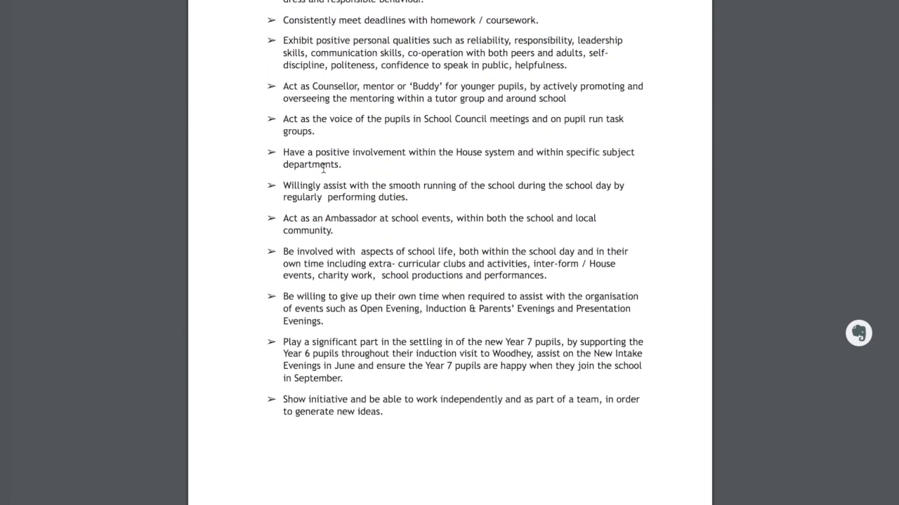
scroll(323, 169, "up", 2)
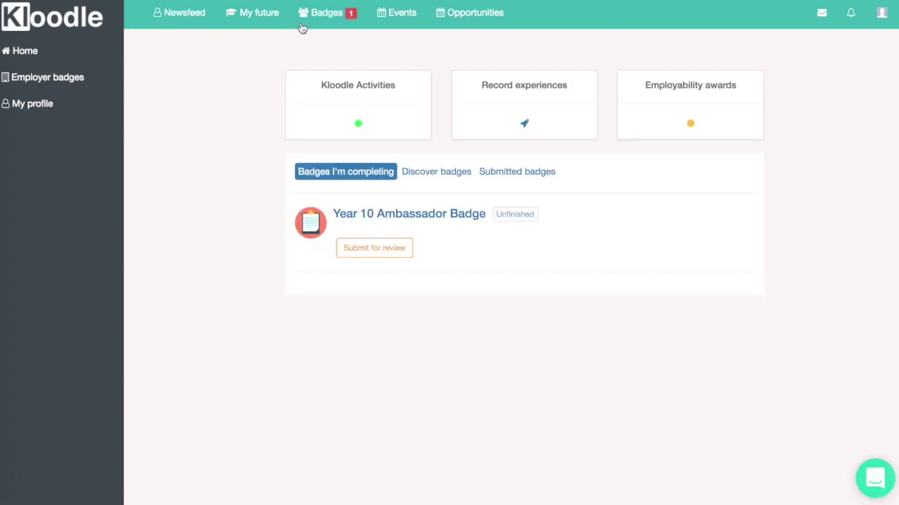
- Start Blog evidence for the badge titled 'Why I would make a great ambassador', body 'I would be really good!'
left_click(427, 222)
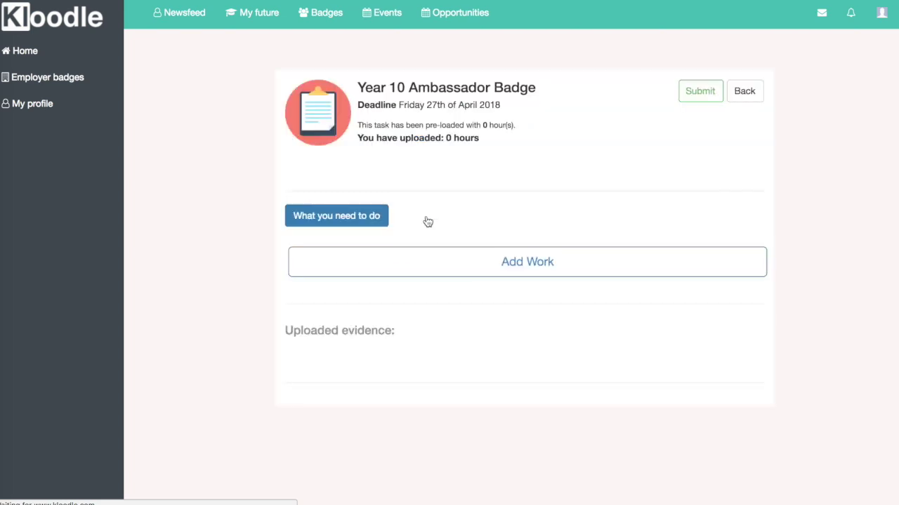
left_click(441, 261)
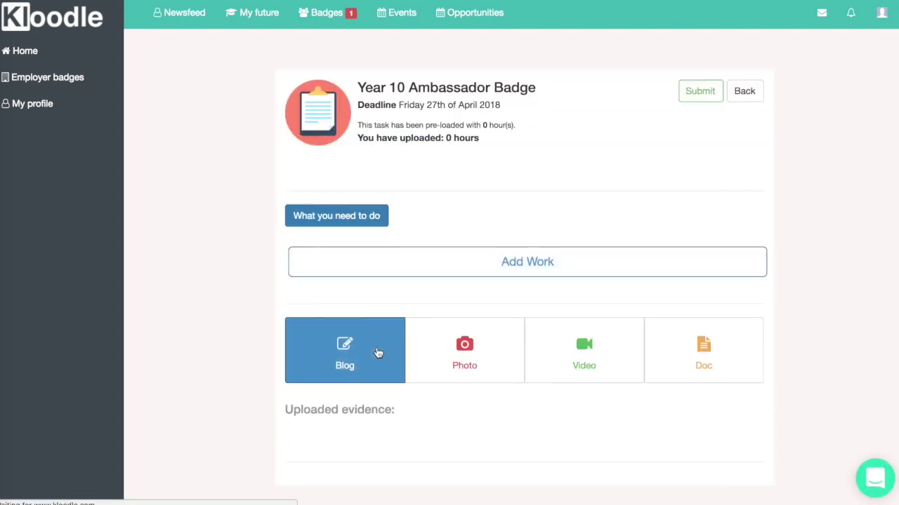
left_click(377, 352)
left_click(361, 170)
type("W")
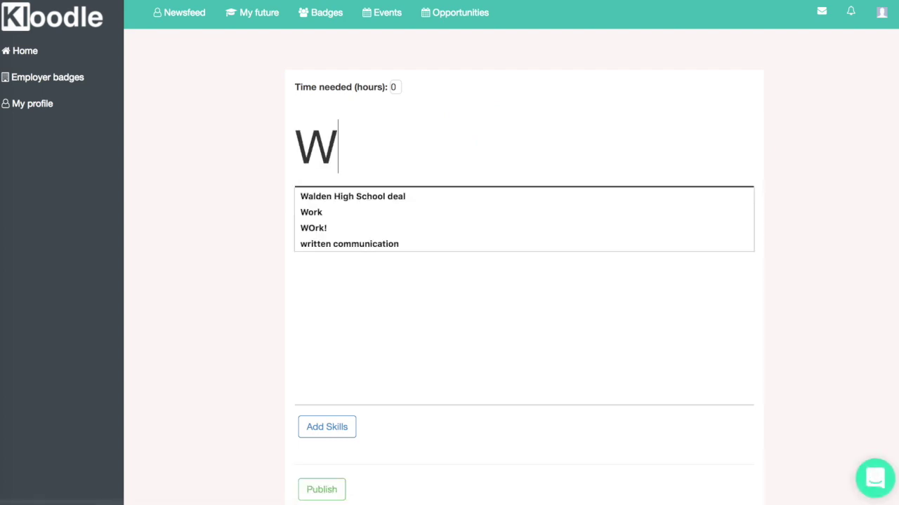
type("hy I would make")
type(" a great ambas")
type("sad")
left_click(294, 214)
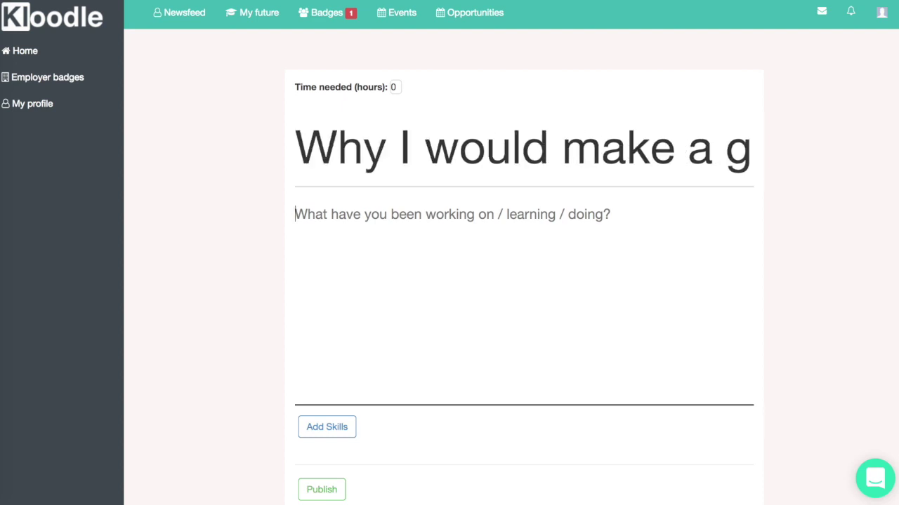
type("I would be really good!")
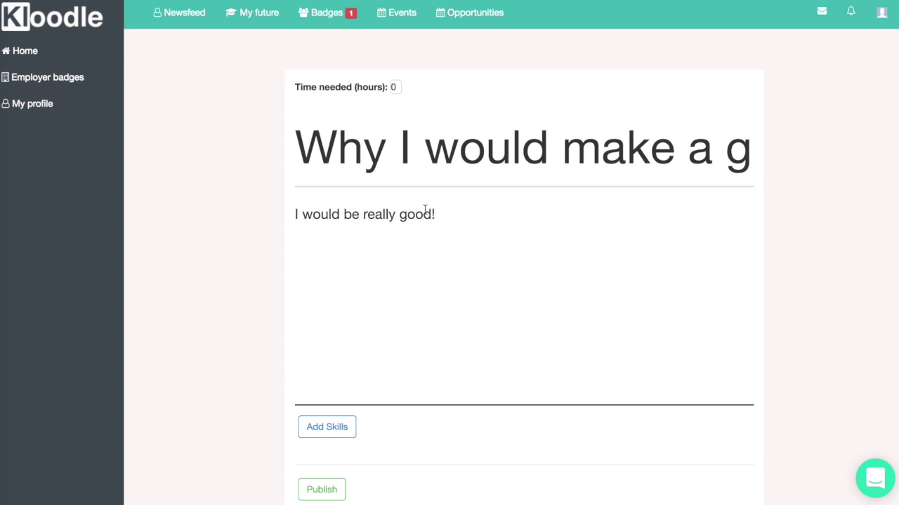
scroll(427, 208, "down", 2)
- Tag the blog 'Why I would make a great ambassador' with Teamwork, Resilience and Creativity, then publish it
left_click(351, 353)
scroll(358, 349, "down", 2)
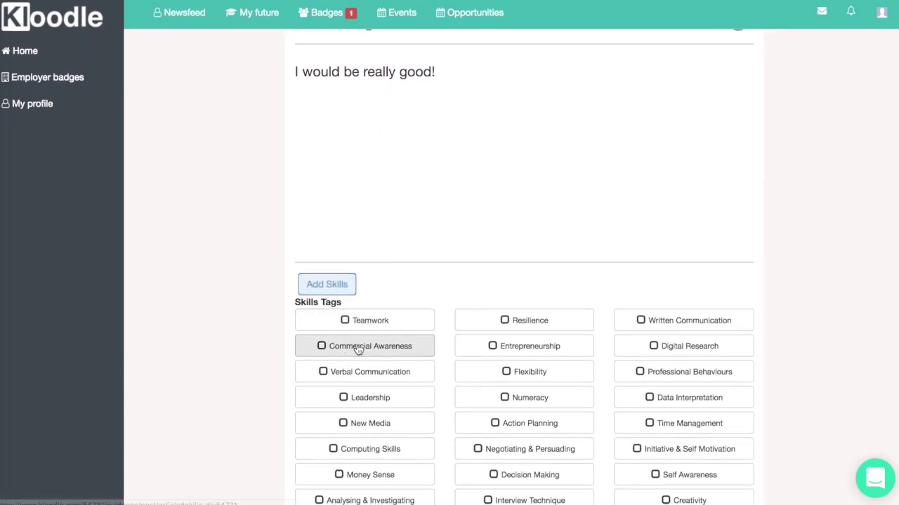
left_click(371, 324)
scroll(535, 373, "down", 3)
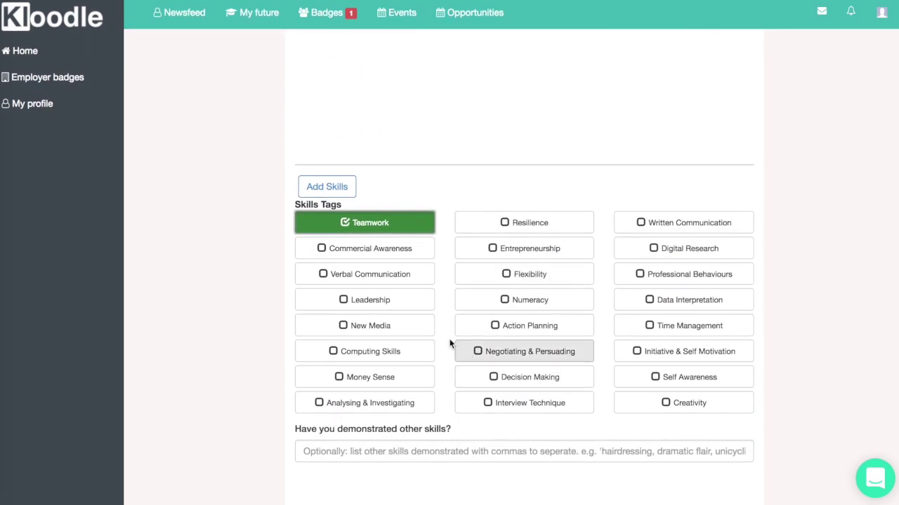
left_click(504, 224)
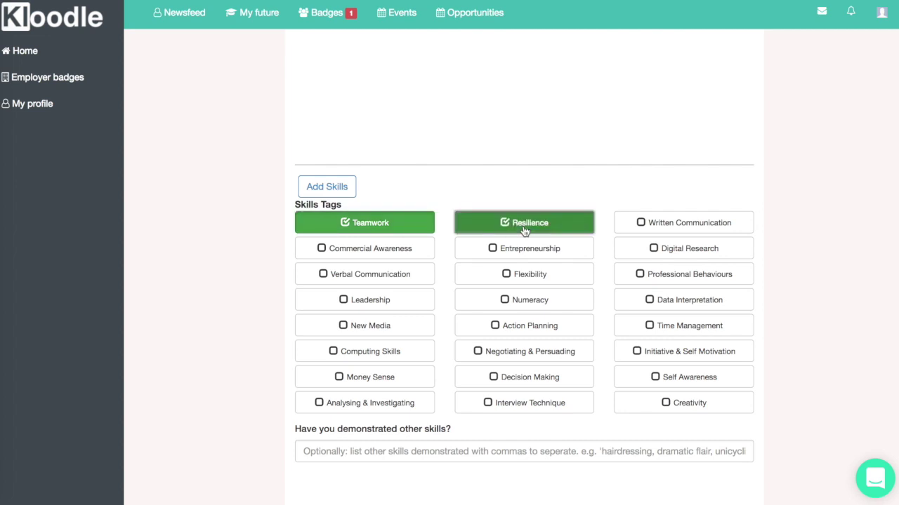
left_click(665, 407)
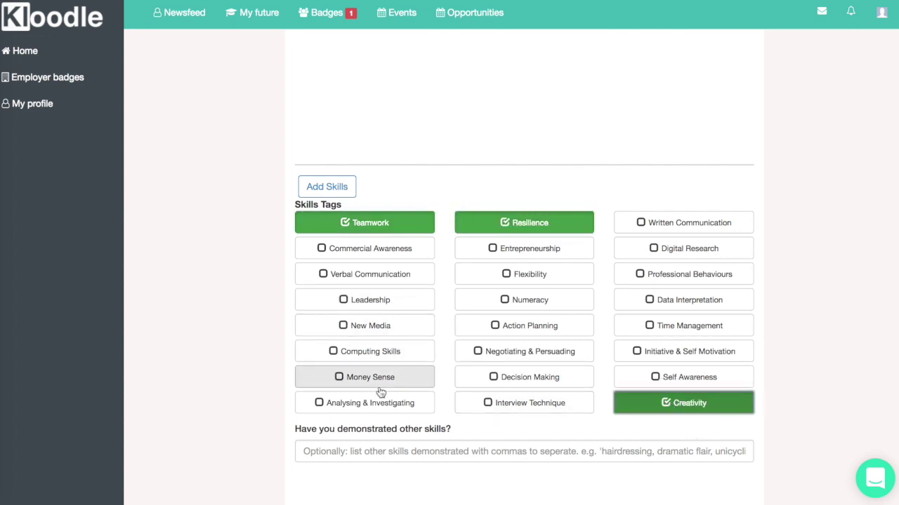
scroll(381, 393, "down", 3)
left_click(331, 437)
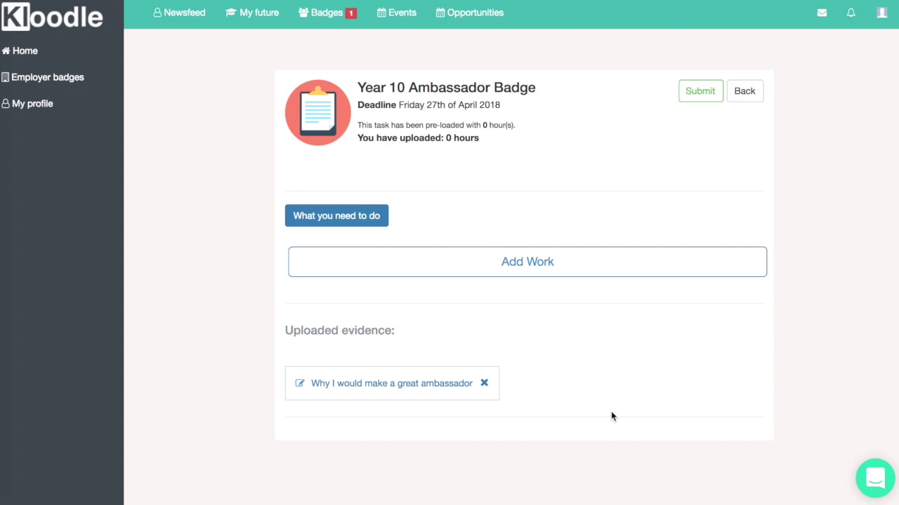
- Submit the Year 10 Ambassador Badge for review and dismiss the confirmation banner
left_click(699, 97)
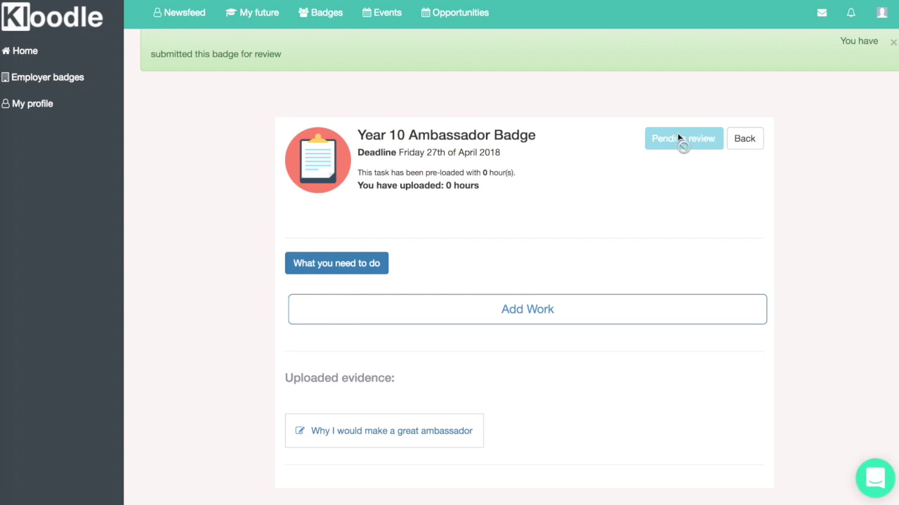
left_click(893, 42)
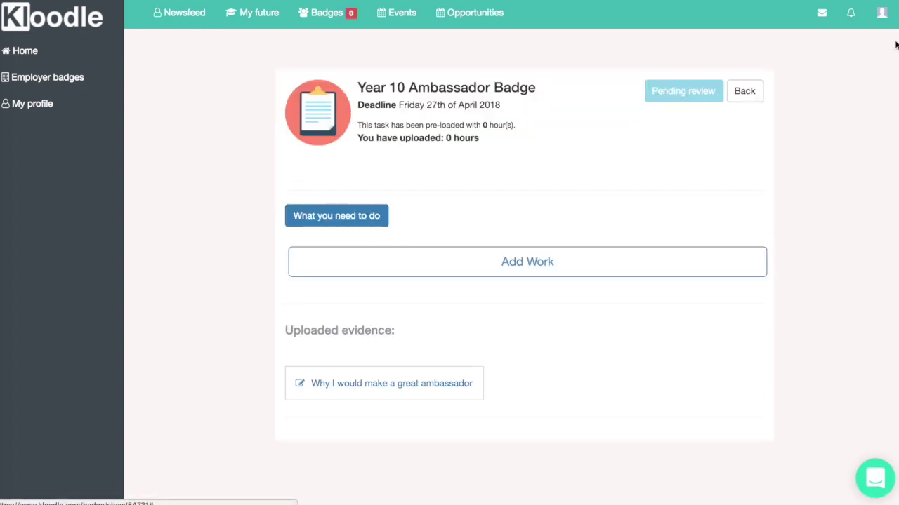